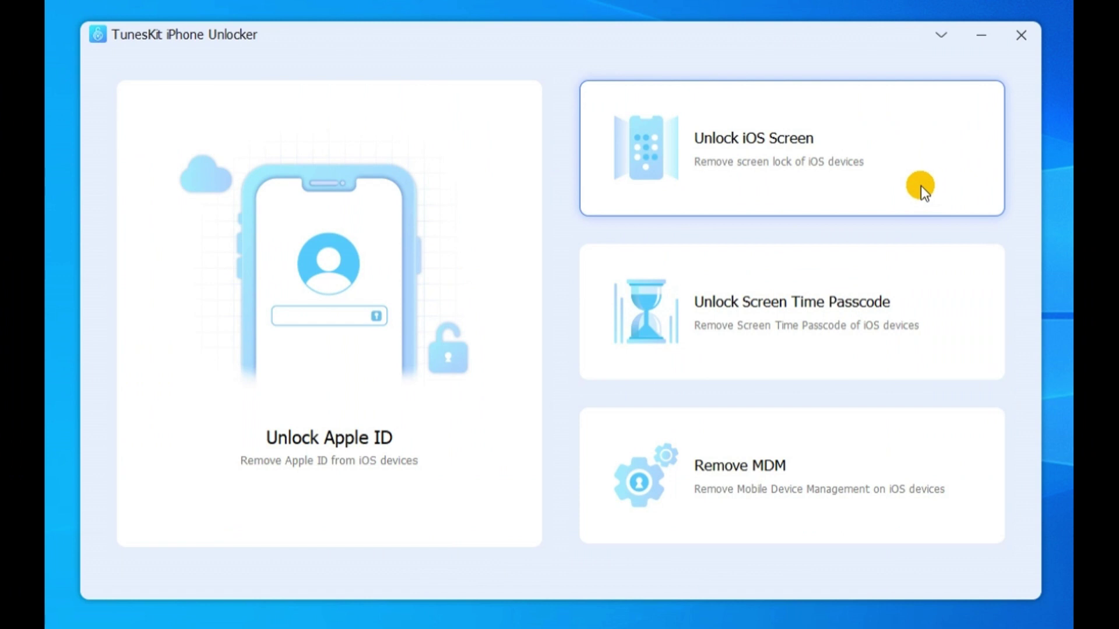
# Begin Unlock iOS Screen and display Recovery Mode instructions for iPad models with a Home button.
pyautogui.click(919, 185)
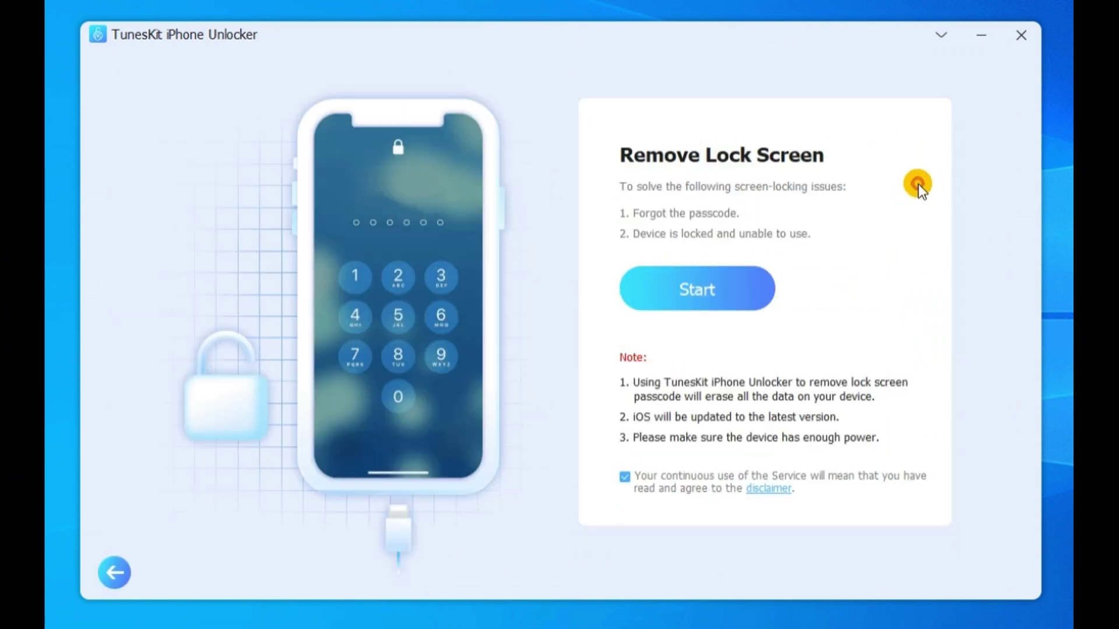
pyautogui.click(725, 292)
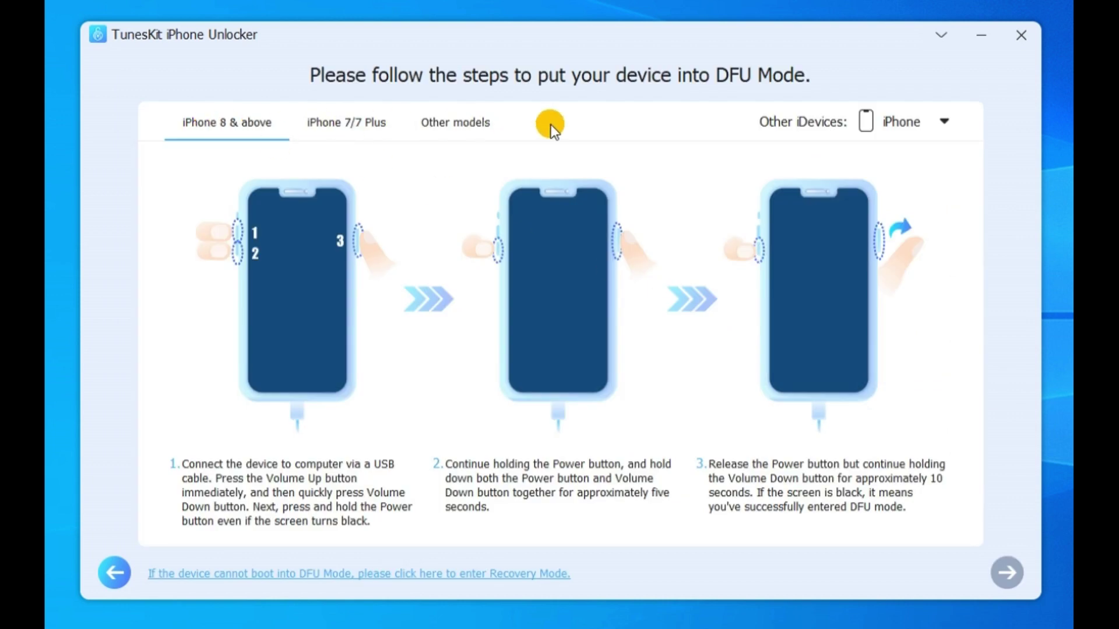
pyautogui.click(900, 122)
pyautogui.click(891, 192)
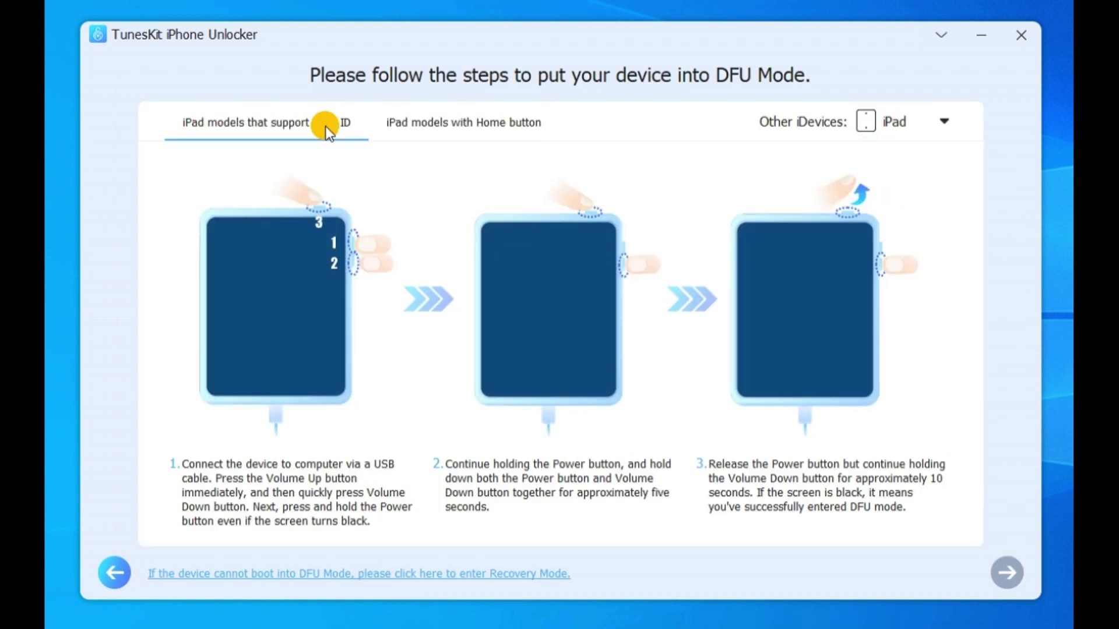
pyautogui.click(473, 124)
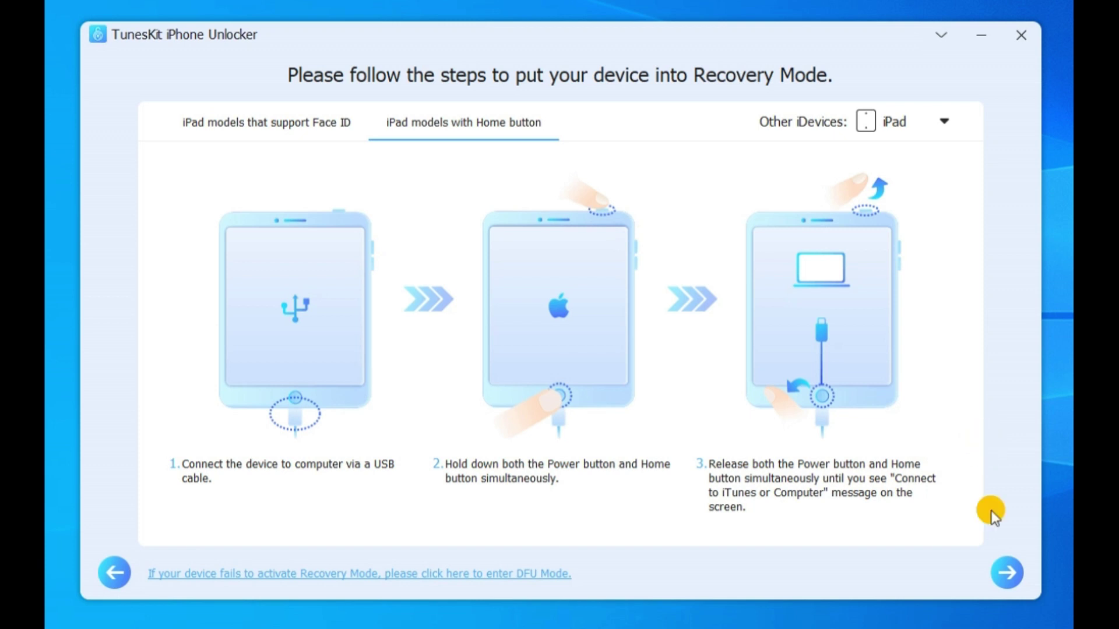
# Download the iPad 8 (Wi-Fi) firmware, start unlocking, and accept erasing all device data.
pyautogui.click(1006, 570)
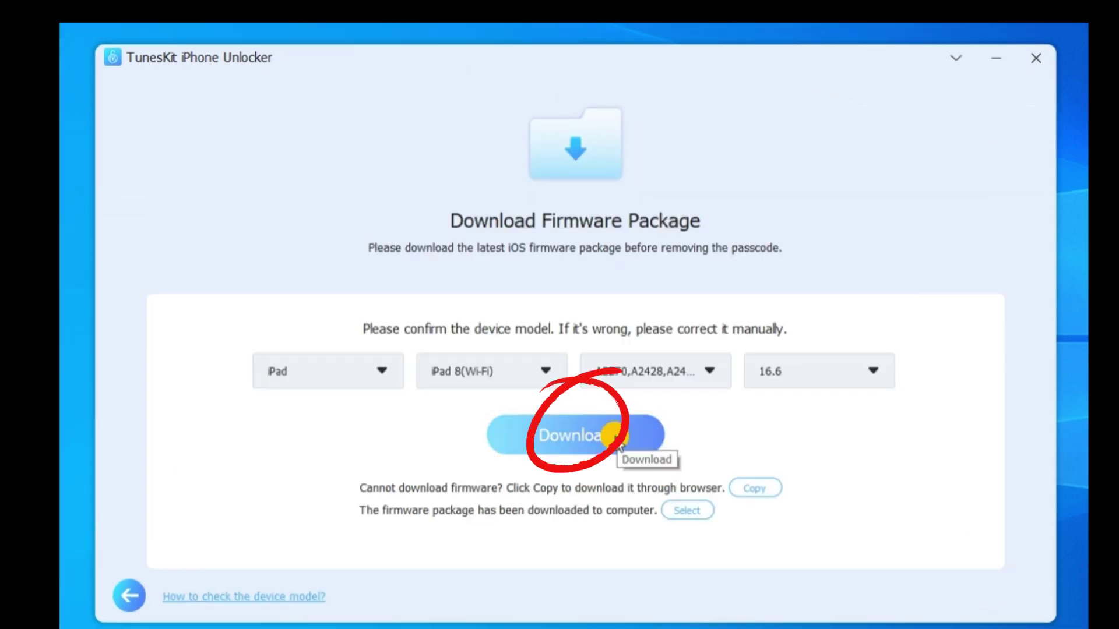
pyautogui.click(615, 437)
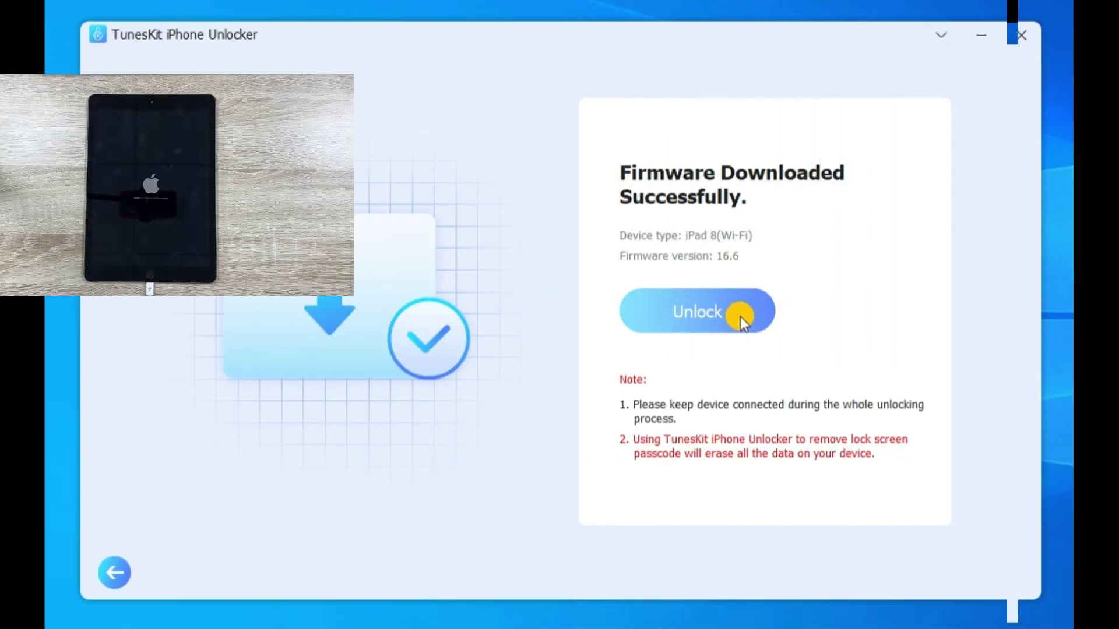
pyautogui.click(741, 316)
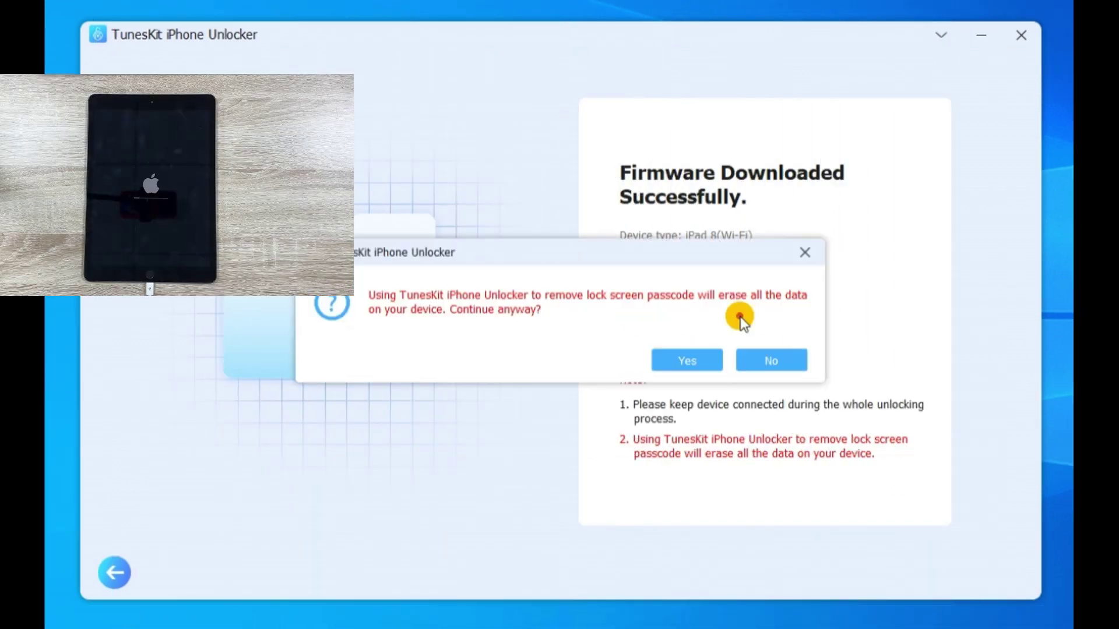
pyautogui.click(709, 366)
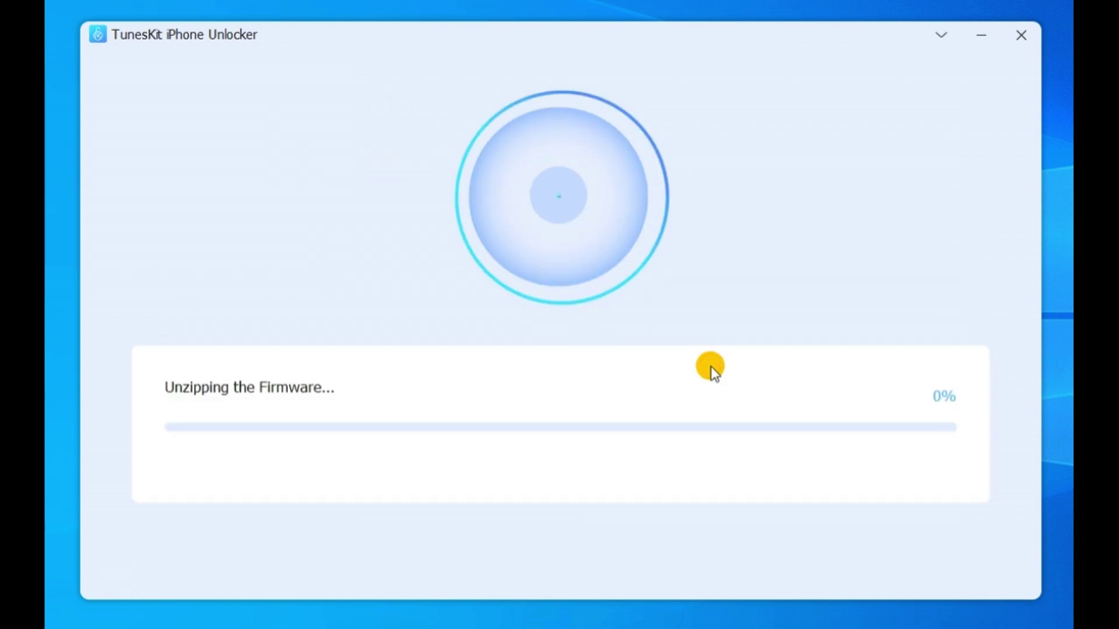